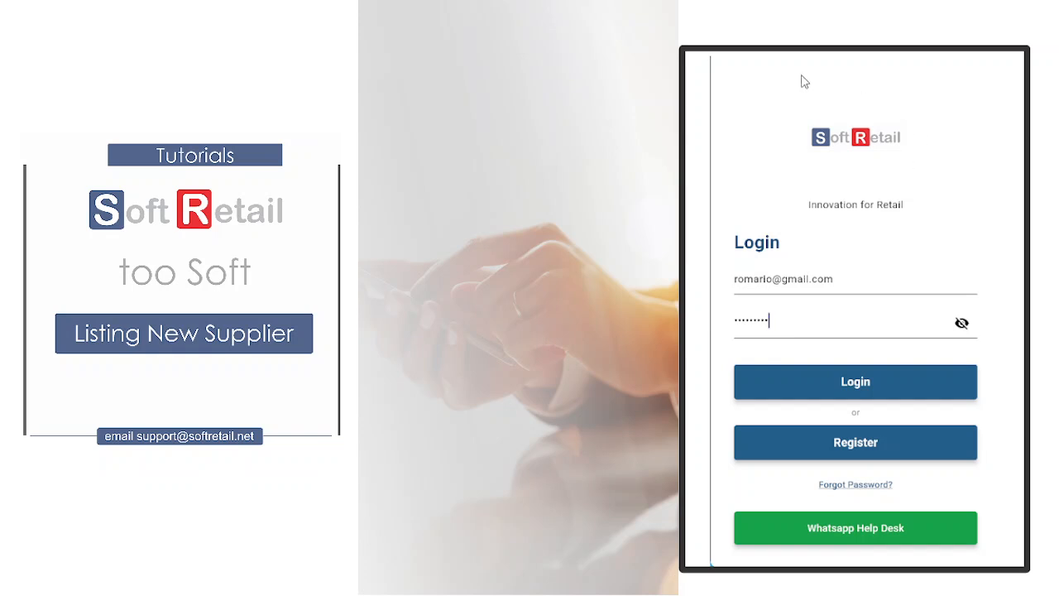
- Log in with the filled-in credentials and open the suppliers list by entering the access code
left_click(866, 381)
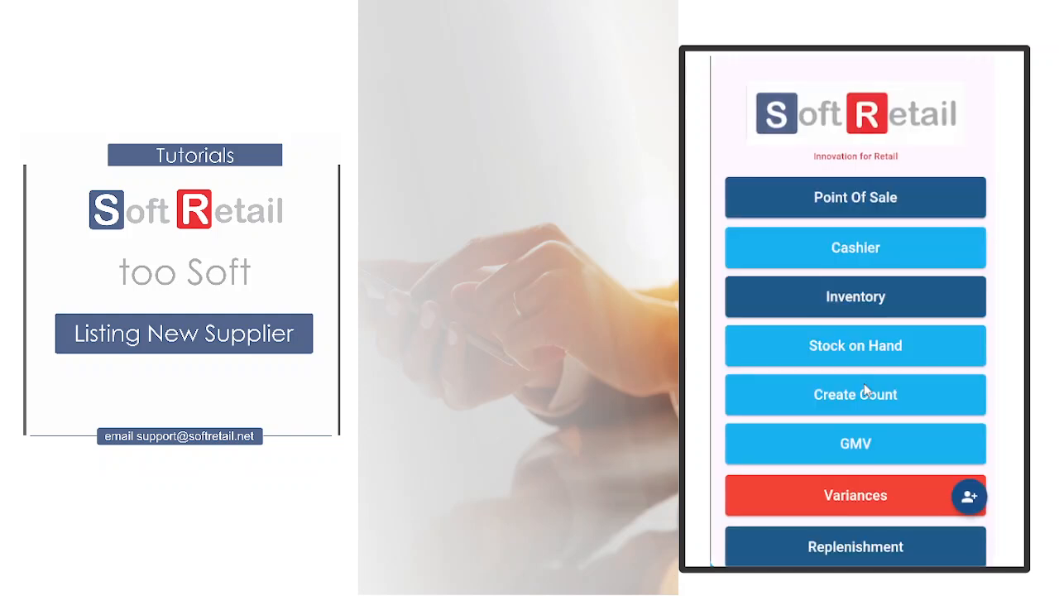
left_click(969, 497)
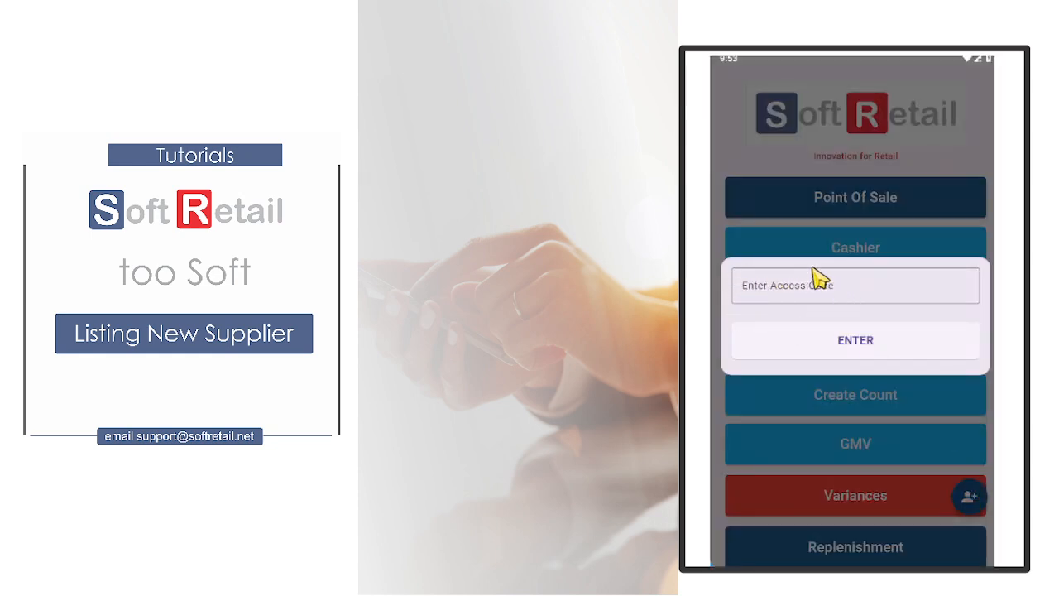
left_click(756, 285)
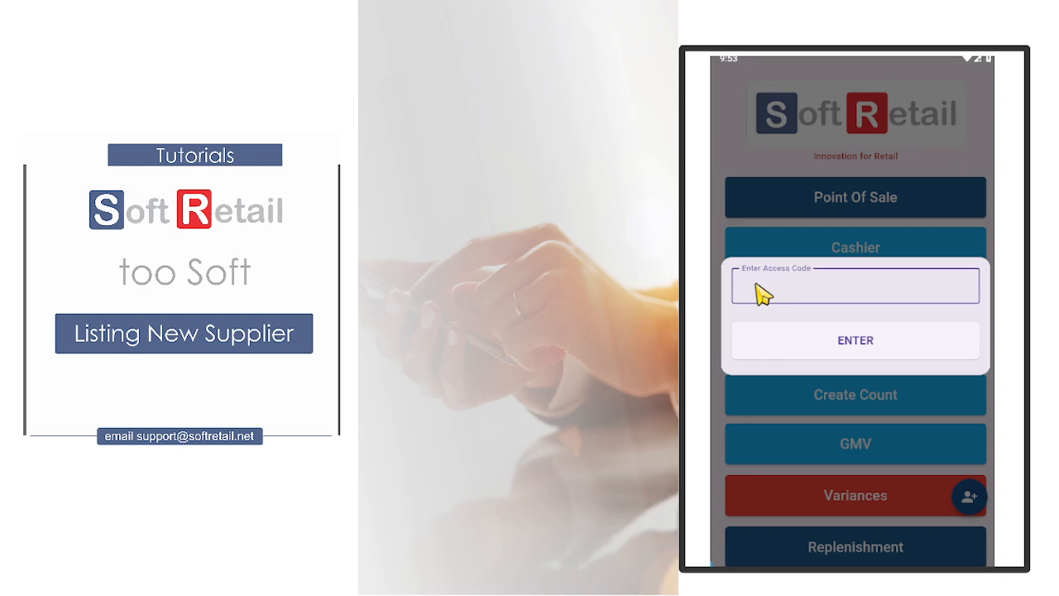
type("44")
left_click(811, 345)
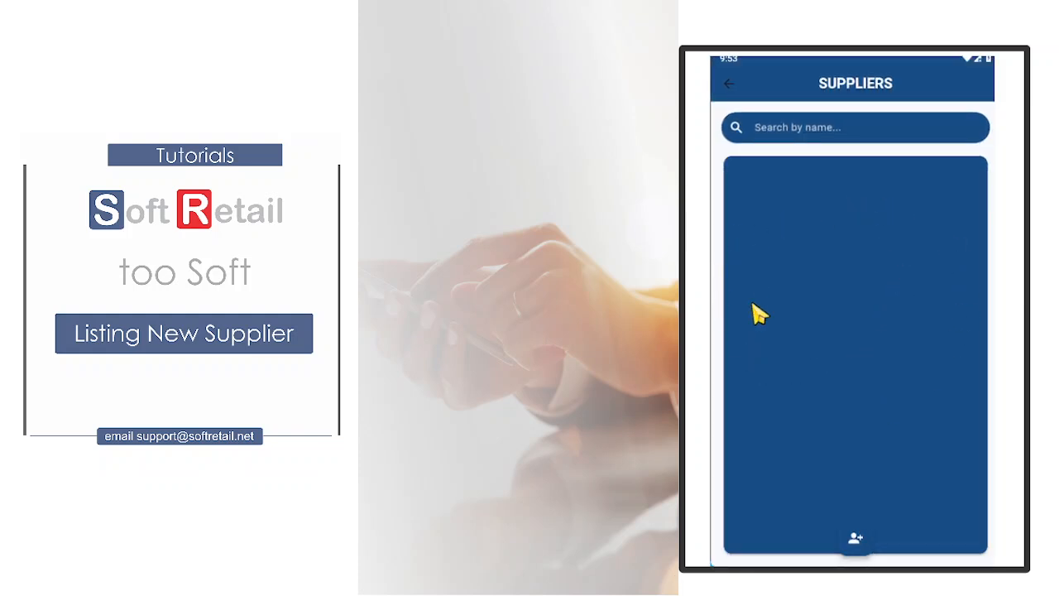
- Start a new supplier record with code SR001 and name Arizona Wholesalers
left_click(856, 544)
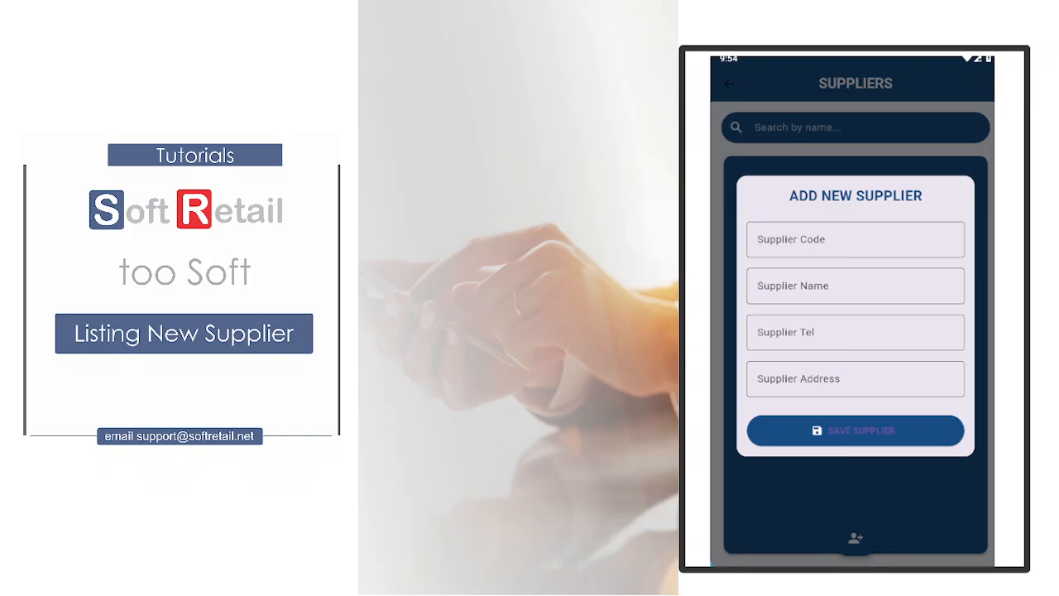
left_click(764, 247)
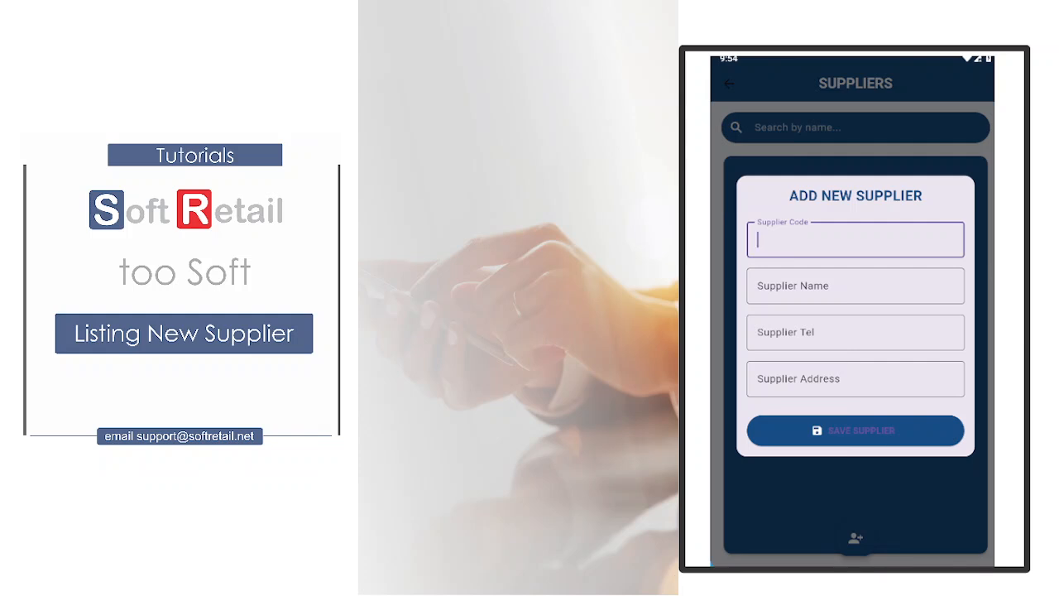
type("R001")
left_click(785, 293)
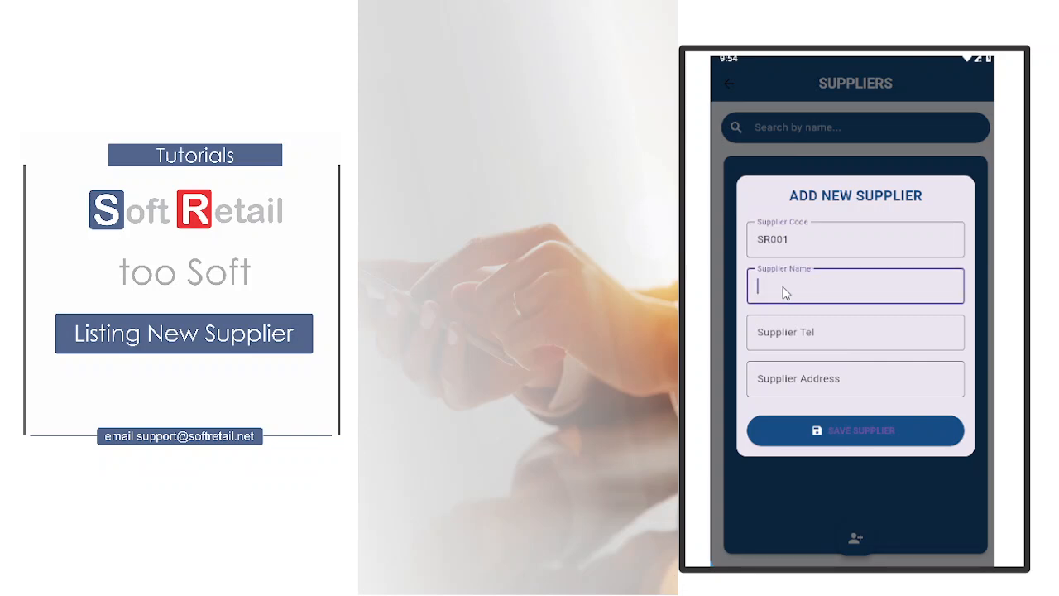
type("Arizona Wholesalers")
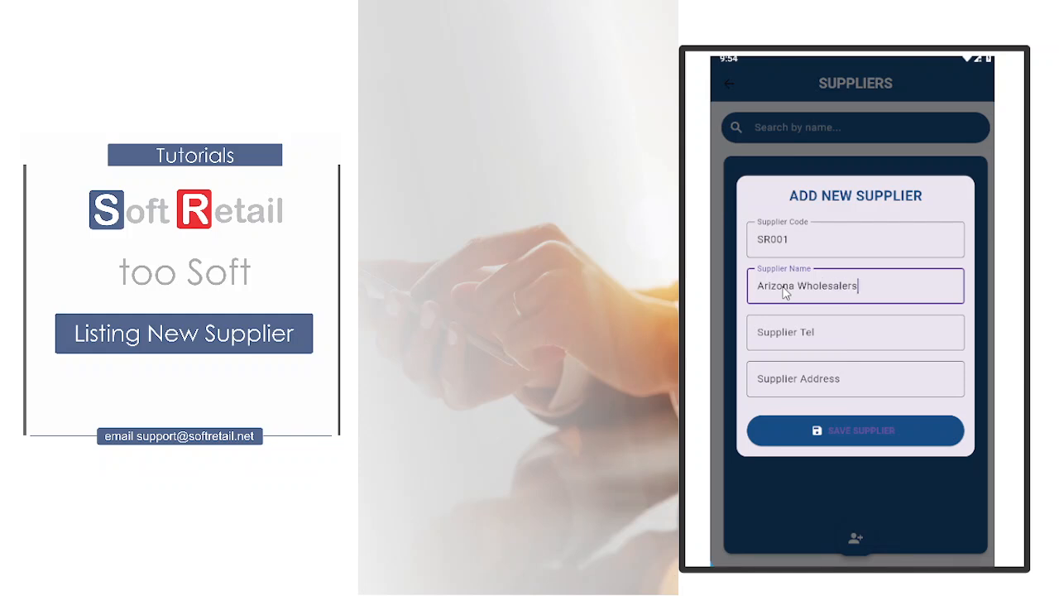
- Fill in the new supplier's telephone number and address, save the supplier and close the form
left_click(778, 343)
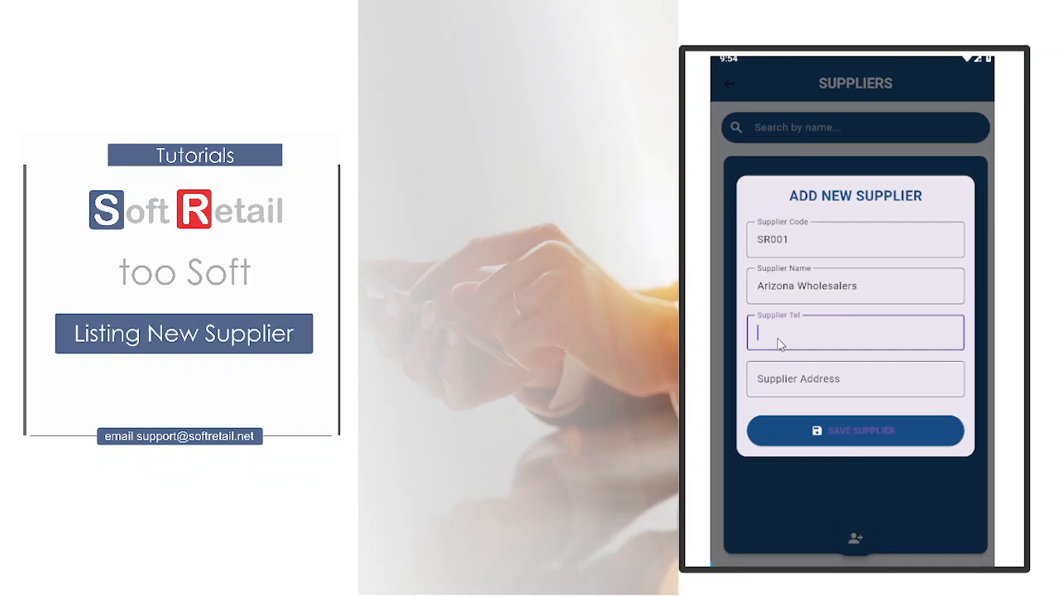
type("65580660")
left_click(766, 385)
type("Sandton")
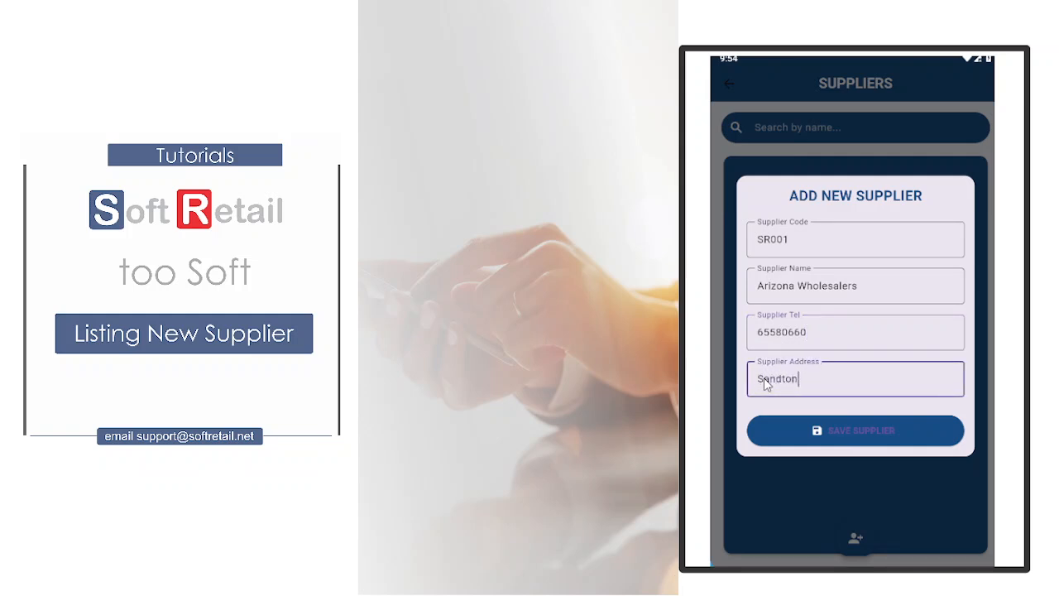
type(" Johannesburg SA")
left_click(846, 439)
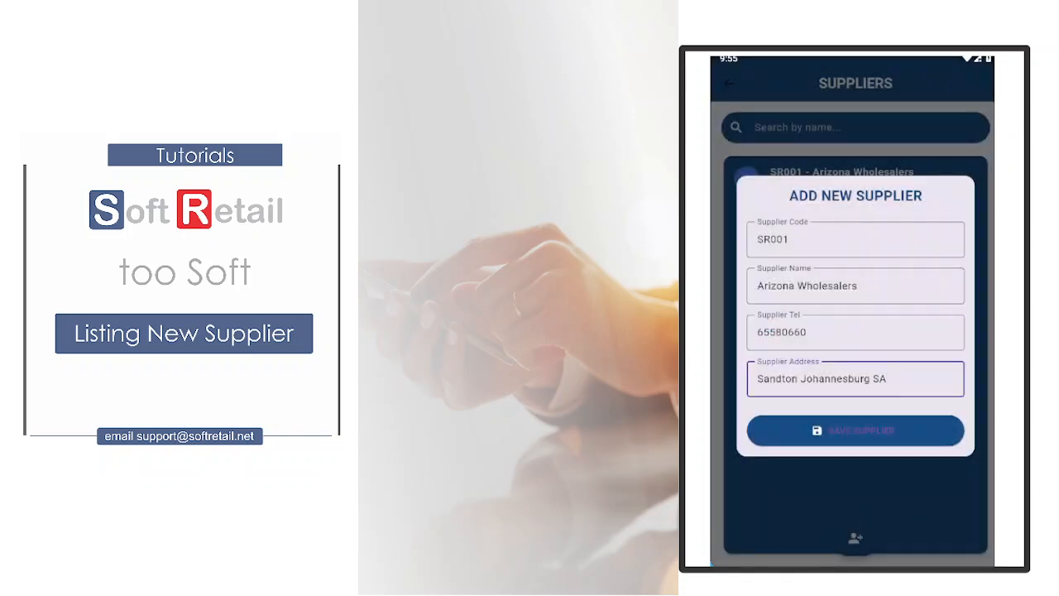
left_click(973, 487)
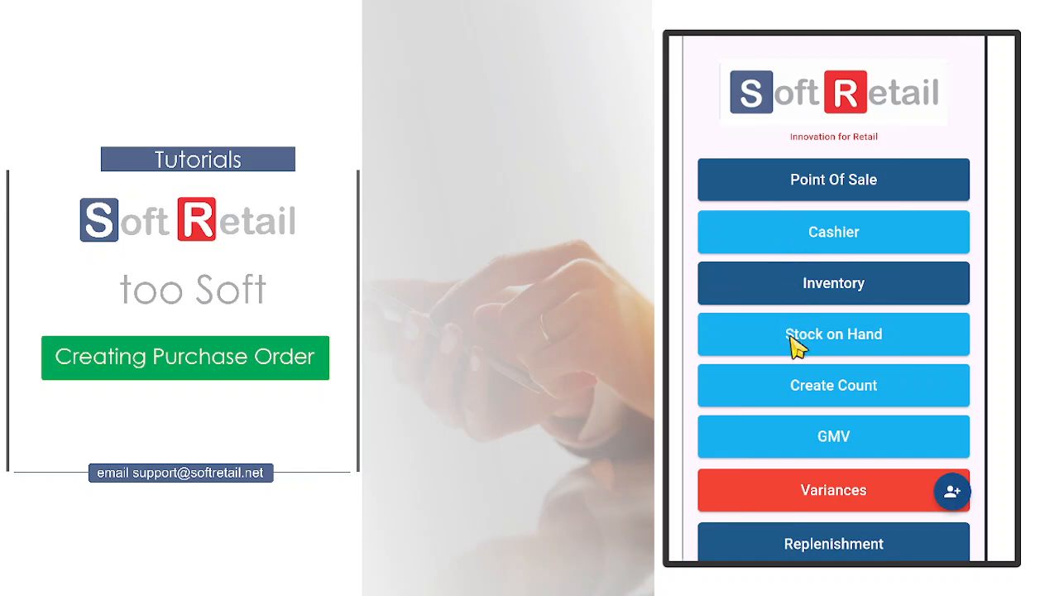
- Start a purchase order and save supplier SR001, Arizona Wholesalers, as its supplier
scroll(809, 436, "down", 3)
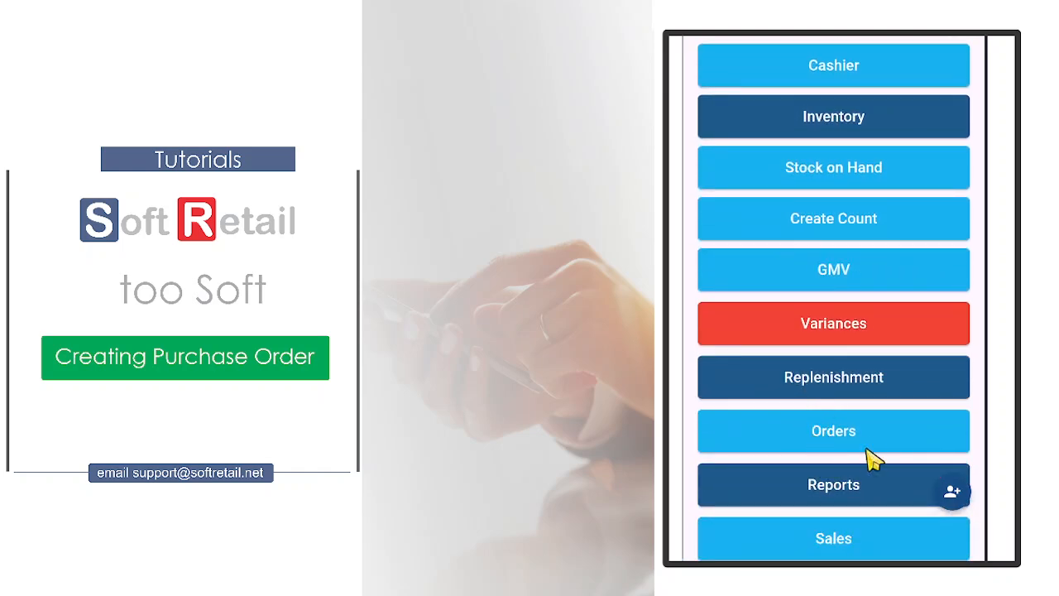
left_click(833, 430)
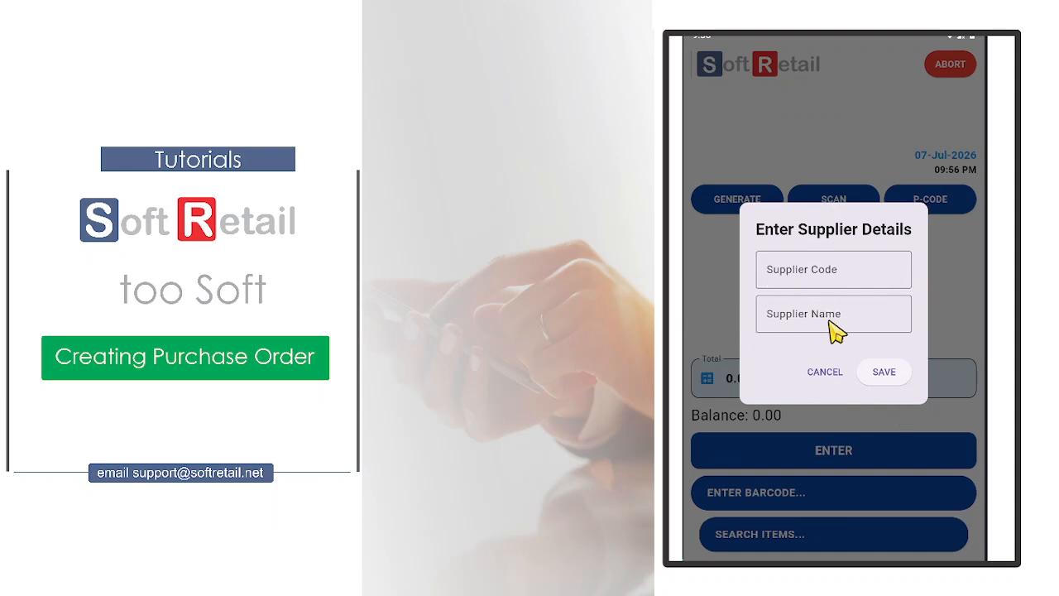
left_click(770, 271)
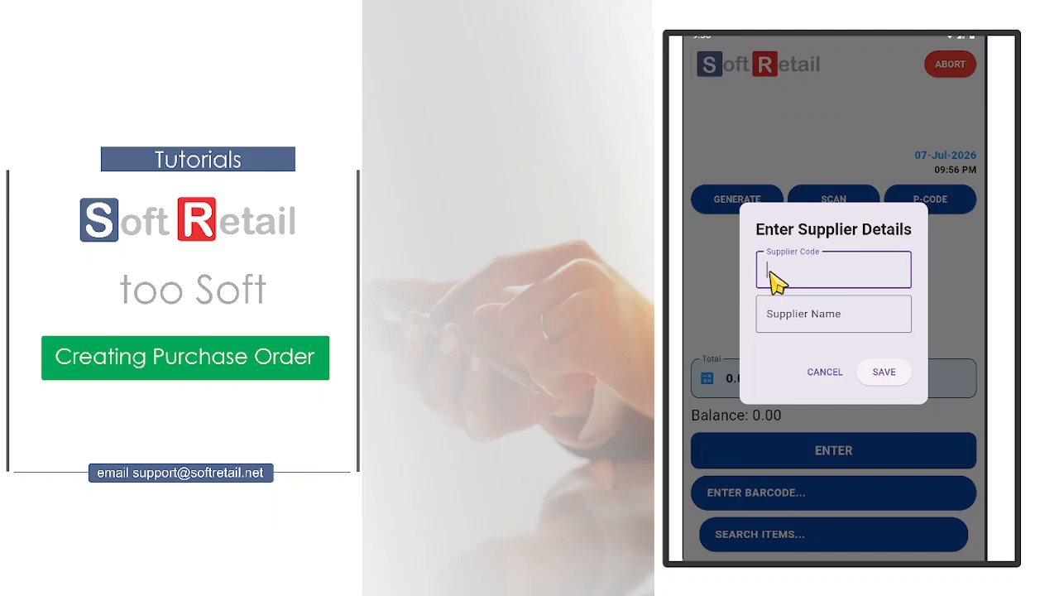
type("SR")
left_click(793, 309)
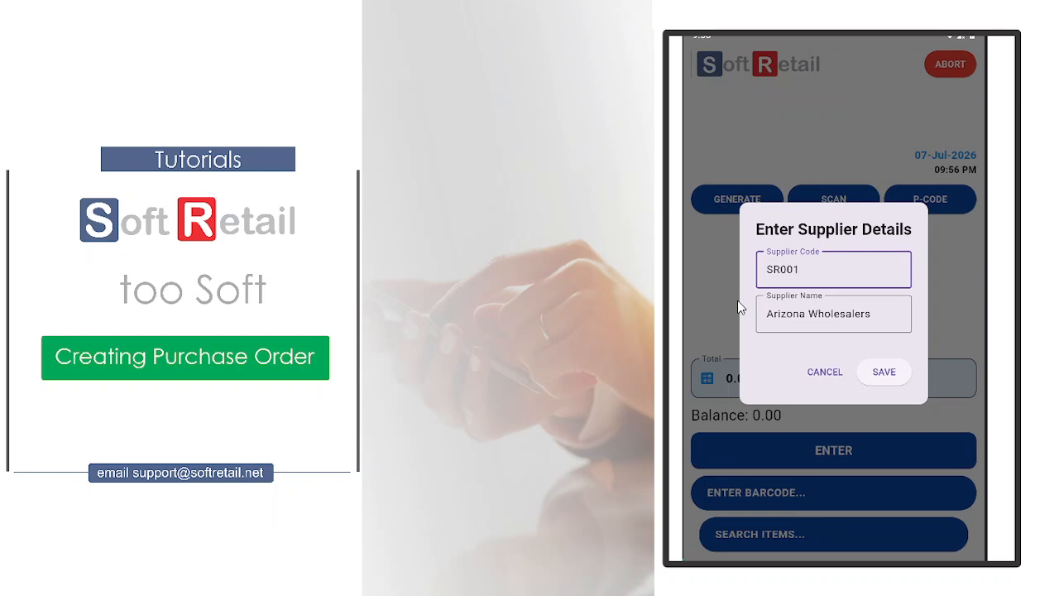
left_click(882, 373)
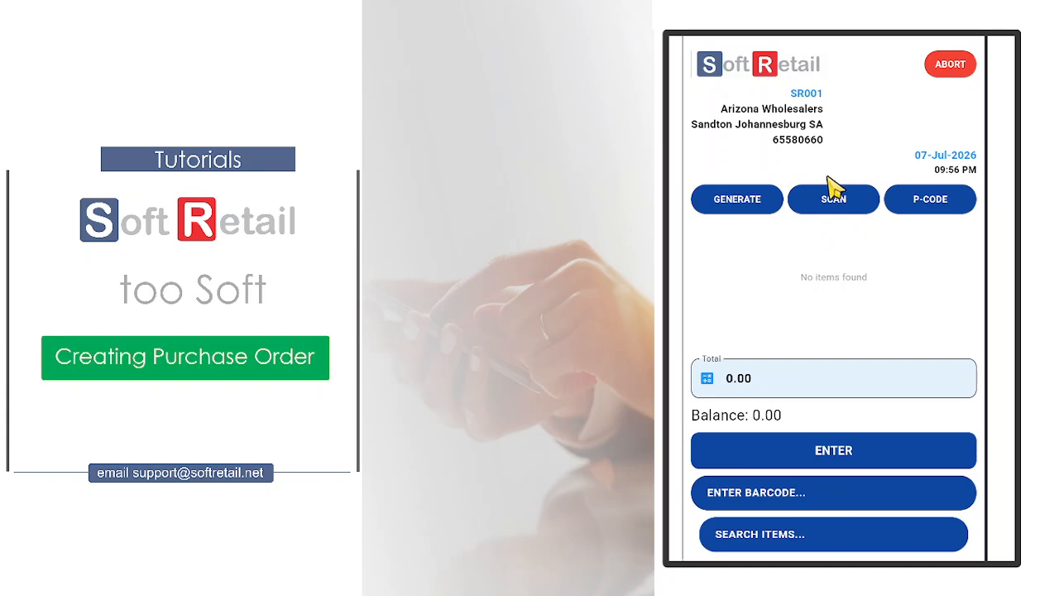
left_click(747, 496)
type("6")
key("BackSpace")
key("BackSpace")
key("BackSpace")
key("BackSpace")
left_click(747, 536)
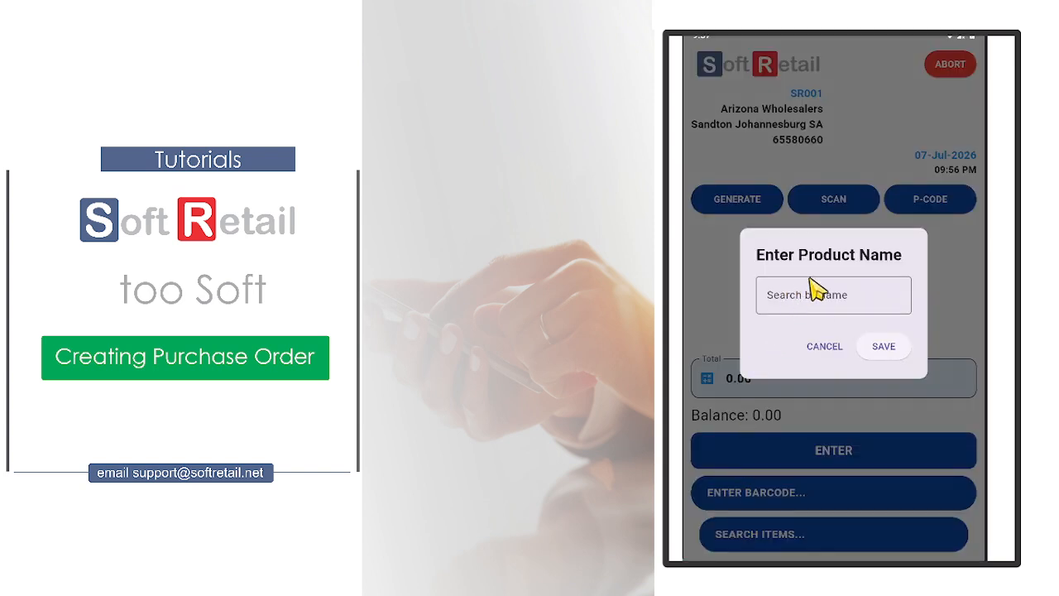
left_click(827, 345)
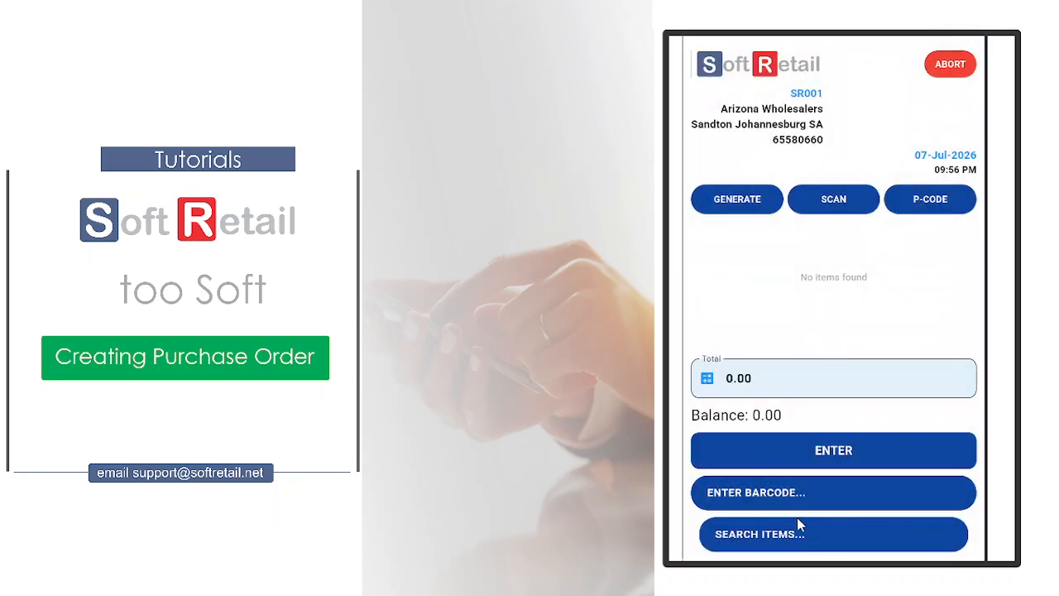
- Find the product Coca-Cola Original 2 Litre by name and add it to the purchase order
left_click(757, 536)
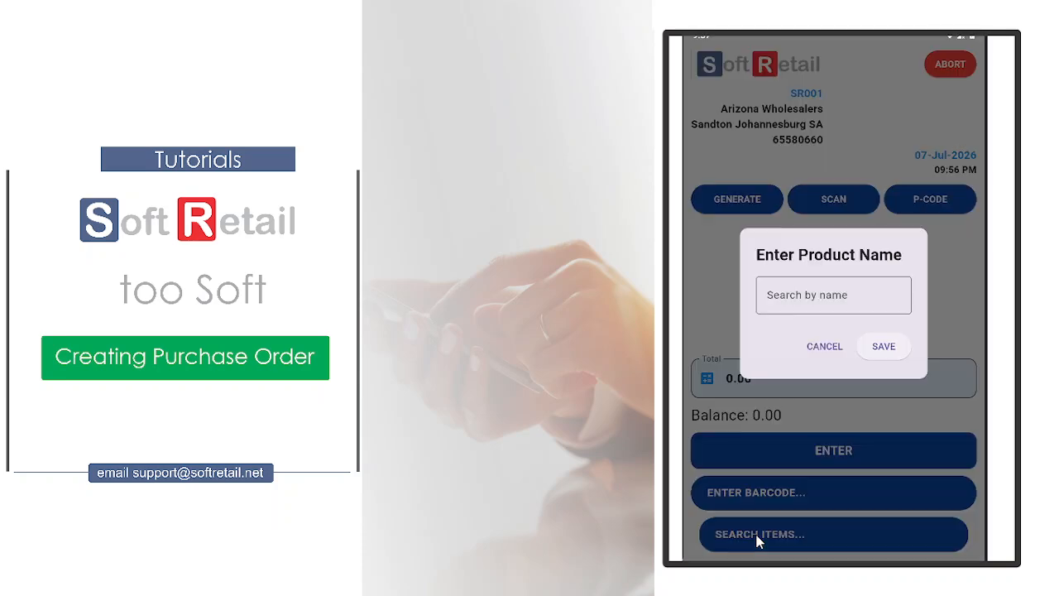
left_click(784, 305)
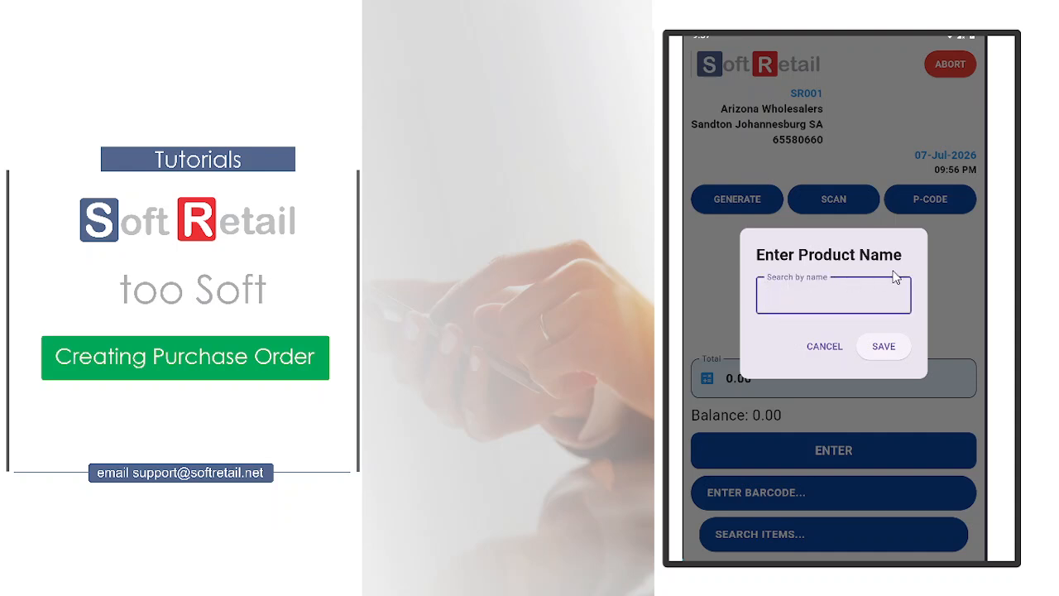
type("C")
left_click(795, 333)
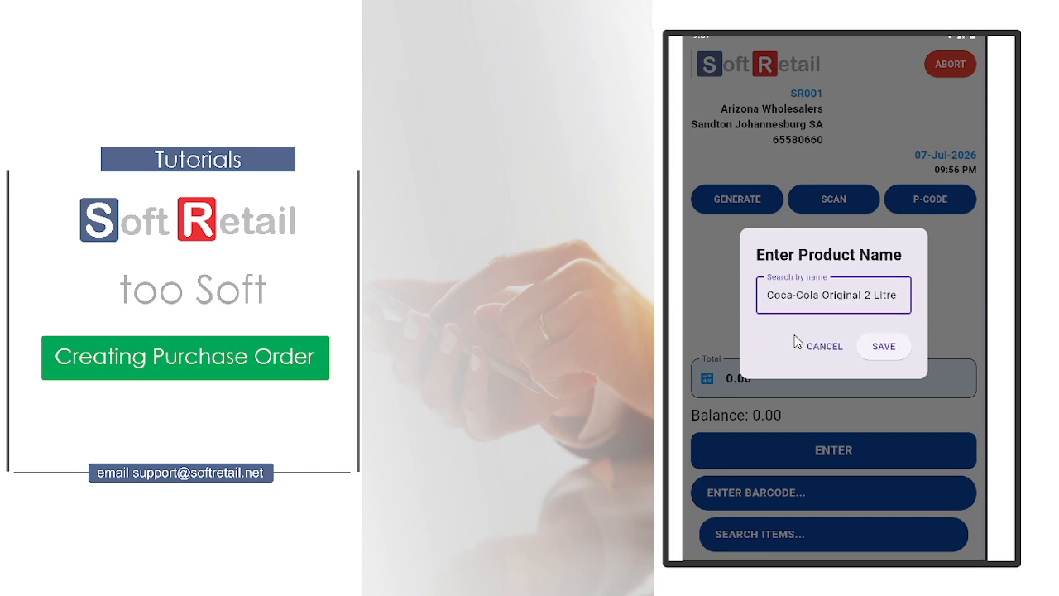
left_click(877, 347)
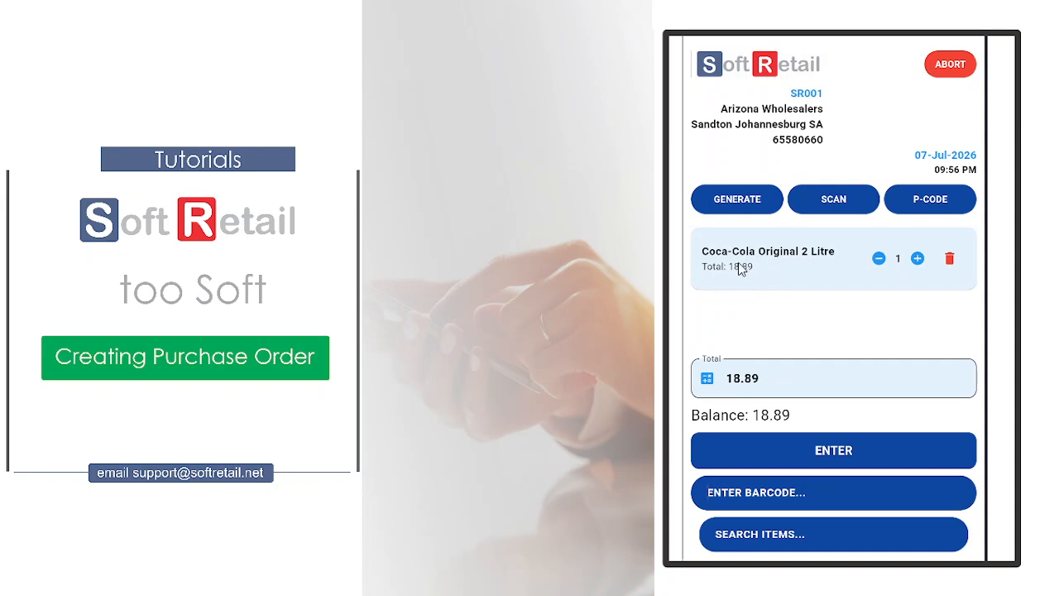
- Raise the Coca-Cola quantity, lower it back to 1, and abort the order to clear its items
left_click(917, 258)
left_click(916, 258)
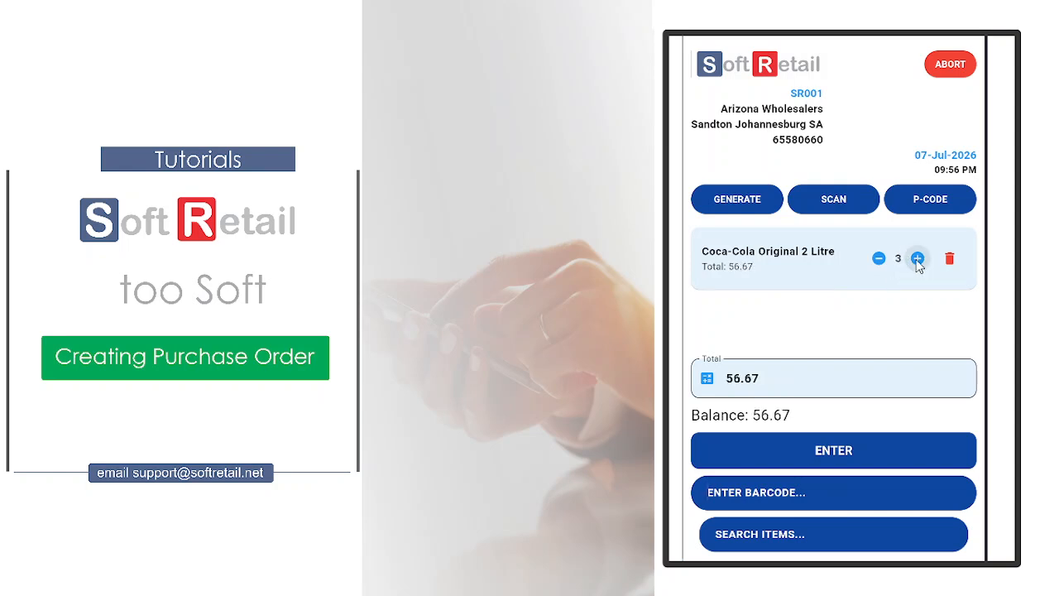
left_click(917, 258)
left_click(879, 259)
left_click(879, 259)
left_click(879, 259)
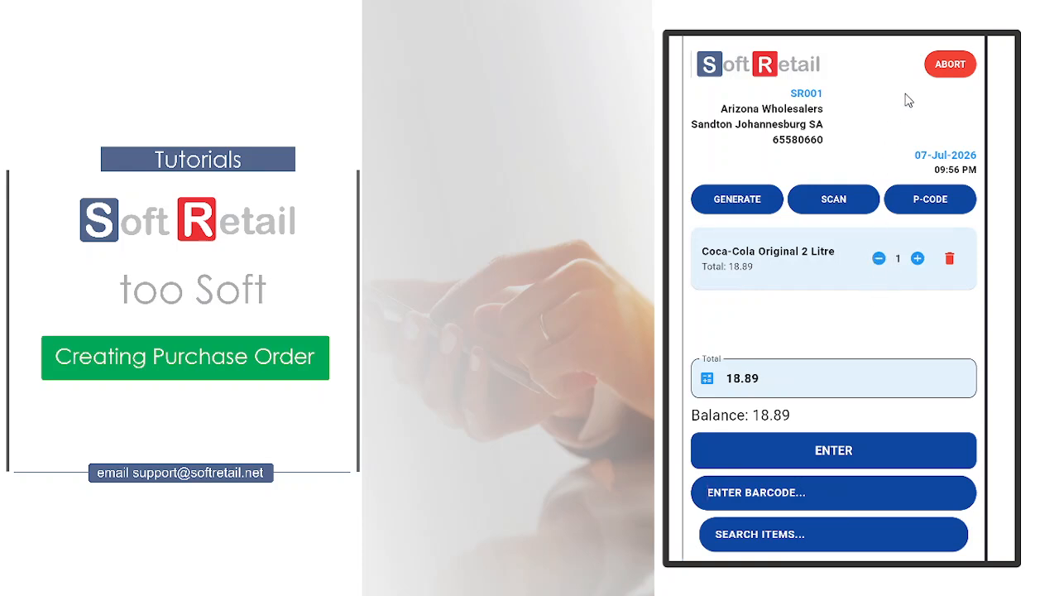
left_click(953, 71)
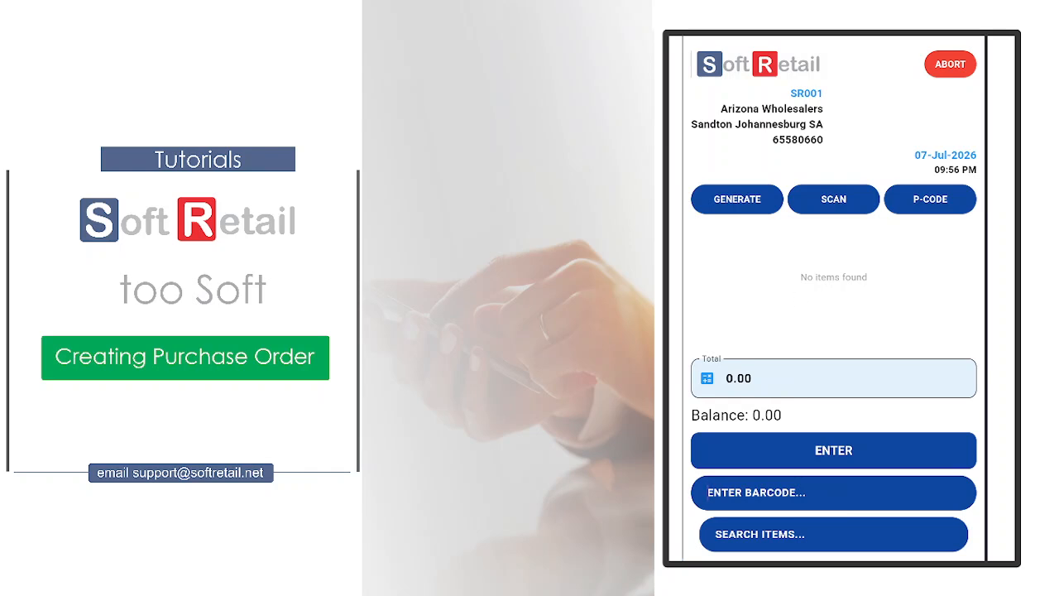
- Search for Coca-Cola Original 2 Litre again and add it to the emptied purchase order
left_click(749, 529)
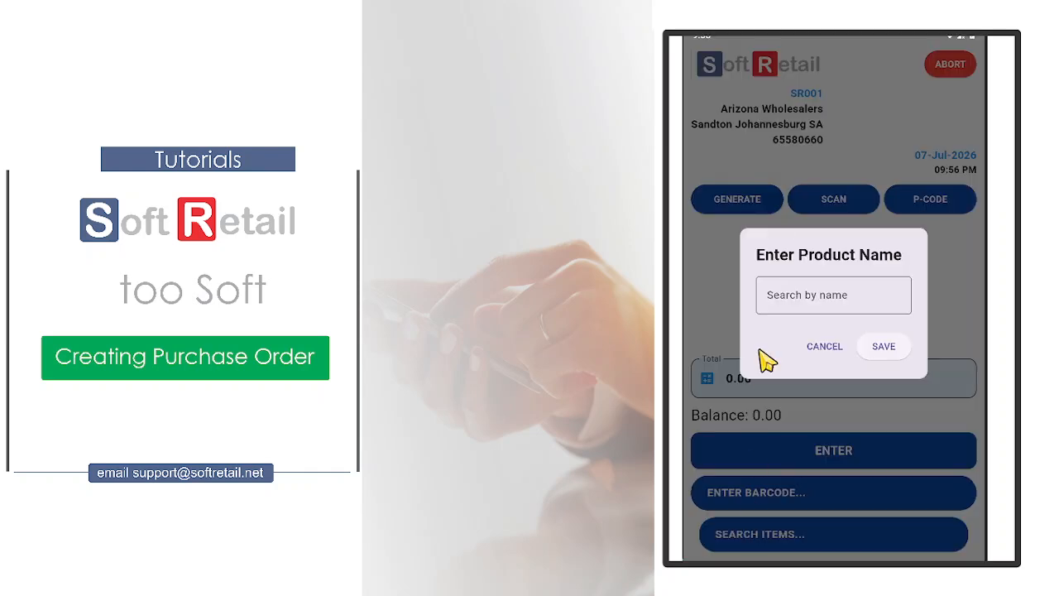
left_click(790, 300)
type("C")
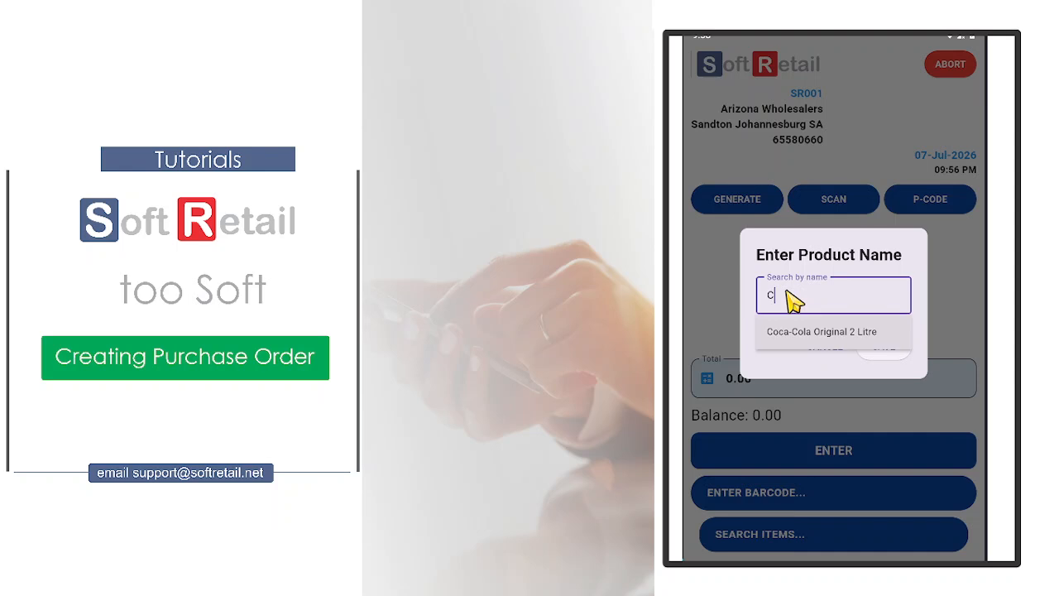
left_click(809, 336)
left_click(882, 345)
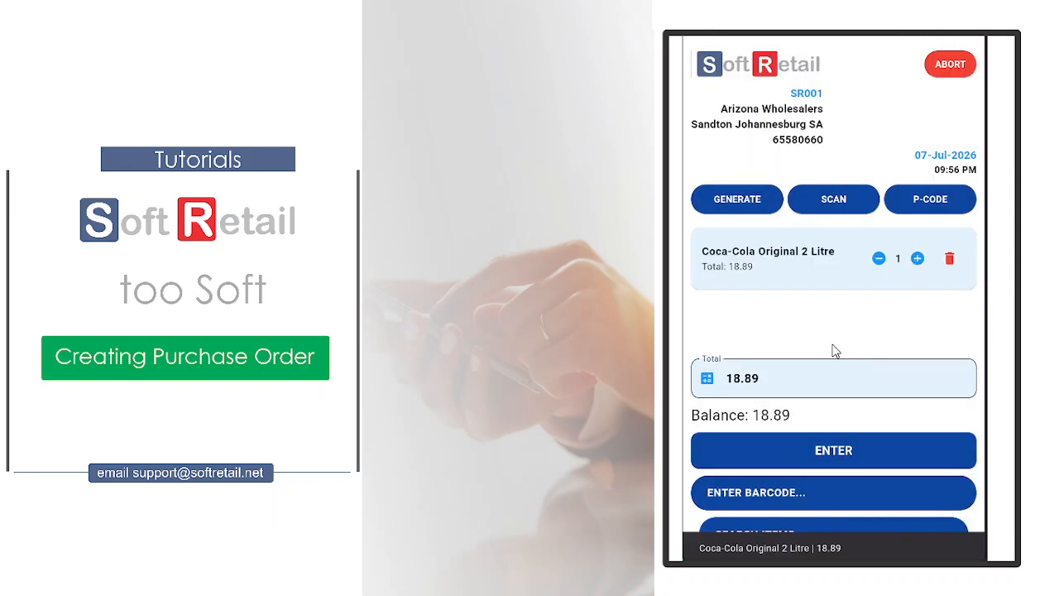
- Increase the quantity of Coca-Cola Original 2 Litre in the order to 12
left_click(917, 258)
left_click(917, 258)
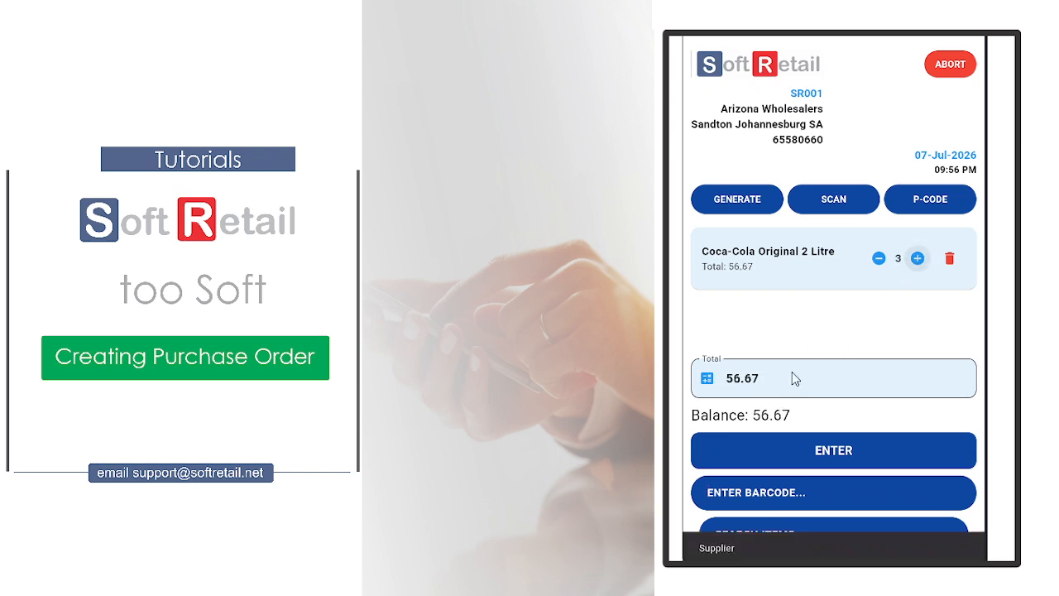
left_click(917, 258)
left_click(917, 258)
left_click(917, 258)
left_click(917, 258)
left_click(918, 258)
left_click(918, 258)
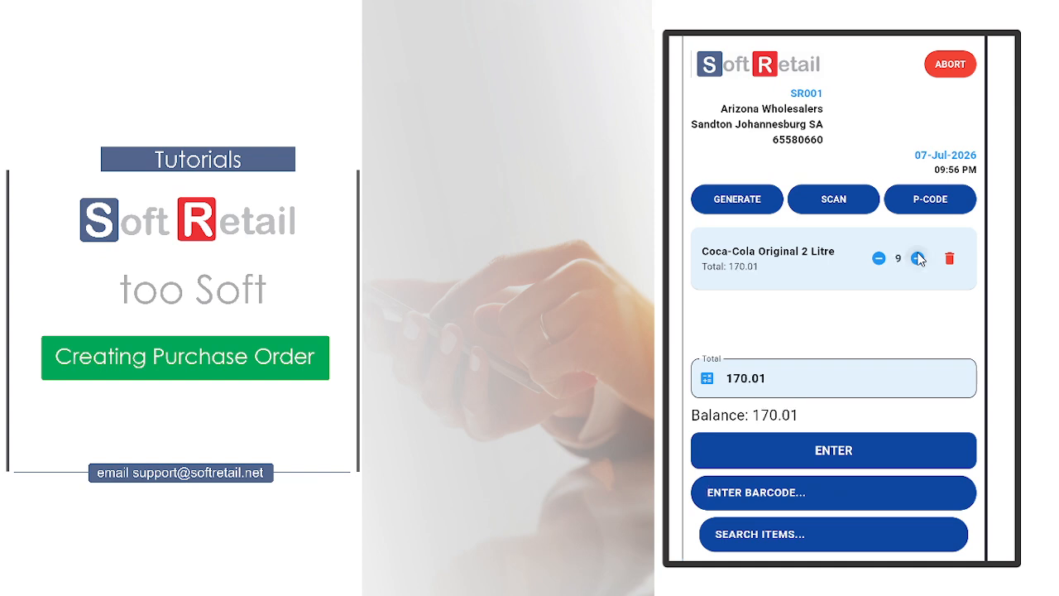
left_click(917, 258)
left_click(918, 258)
left_click(918, 258)
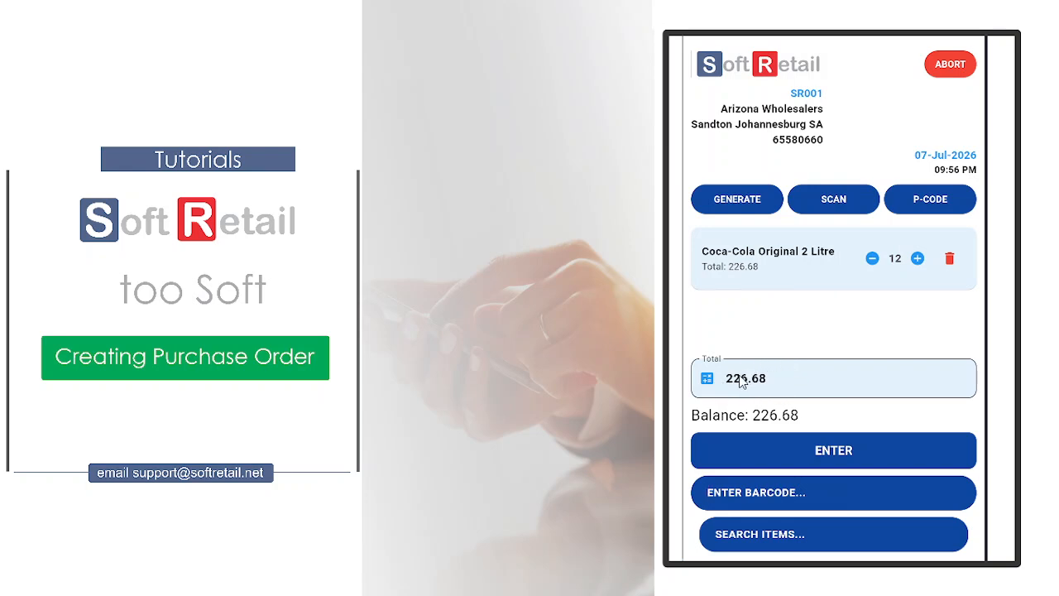
- Generate the purchase order as a PDF and upload it to My Drive
left_click(739, 201)
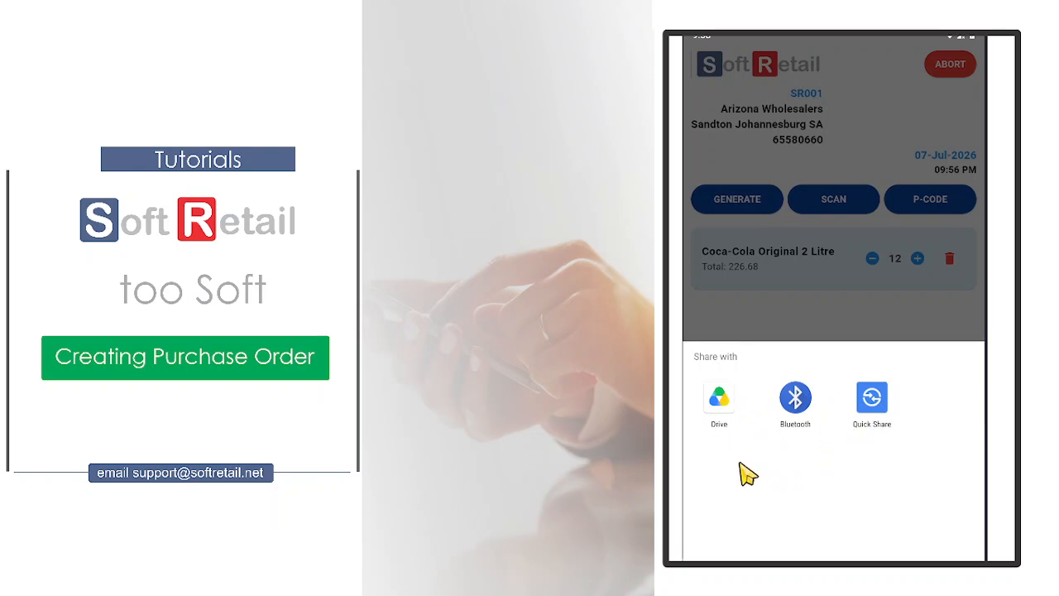
left_click(719, 401)
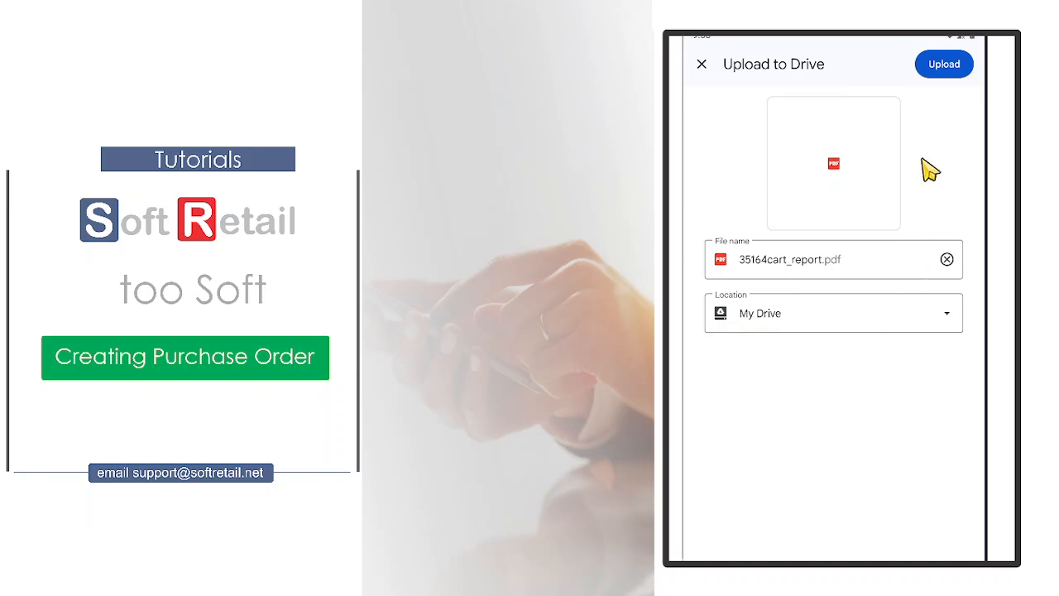
left_click(938, 71)
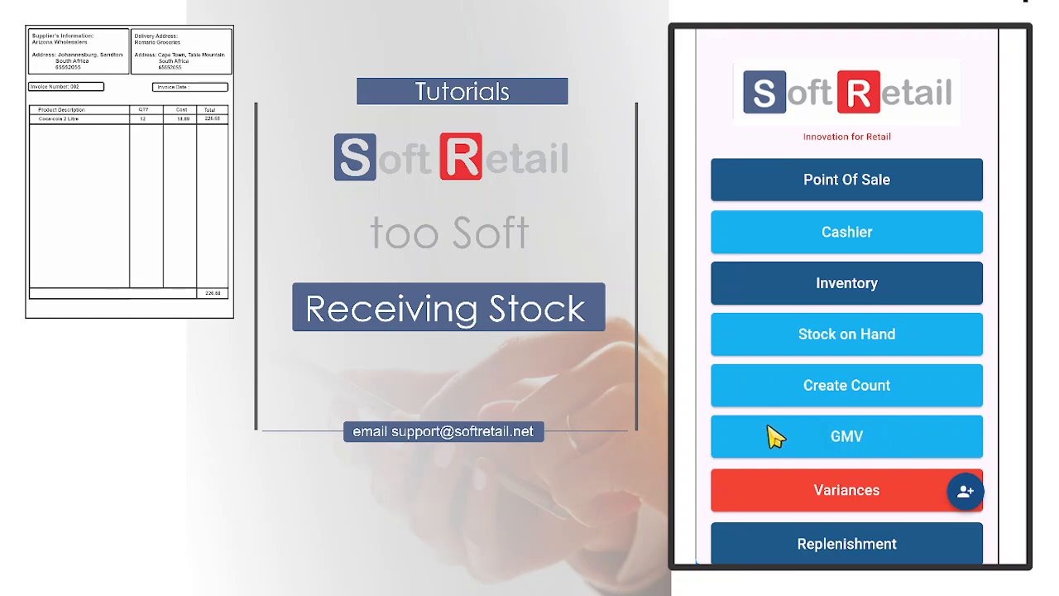
- Start a new GMV for receiving stock and open the supplier code and supplier name for entry
left_click(854, 445)
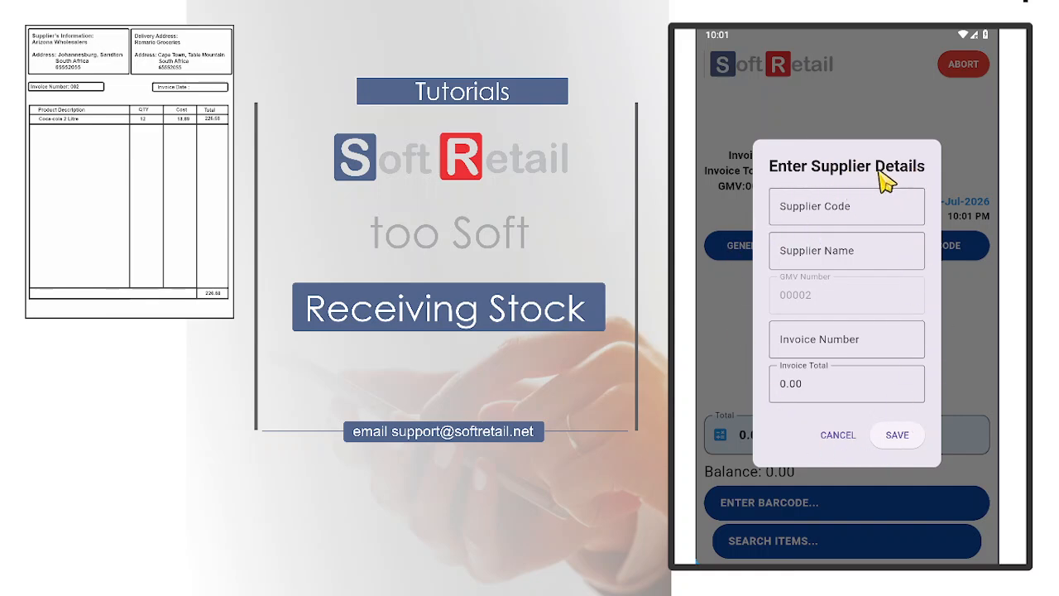
left_click(784, 210)
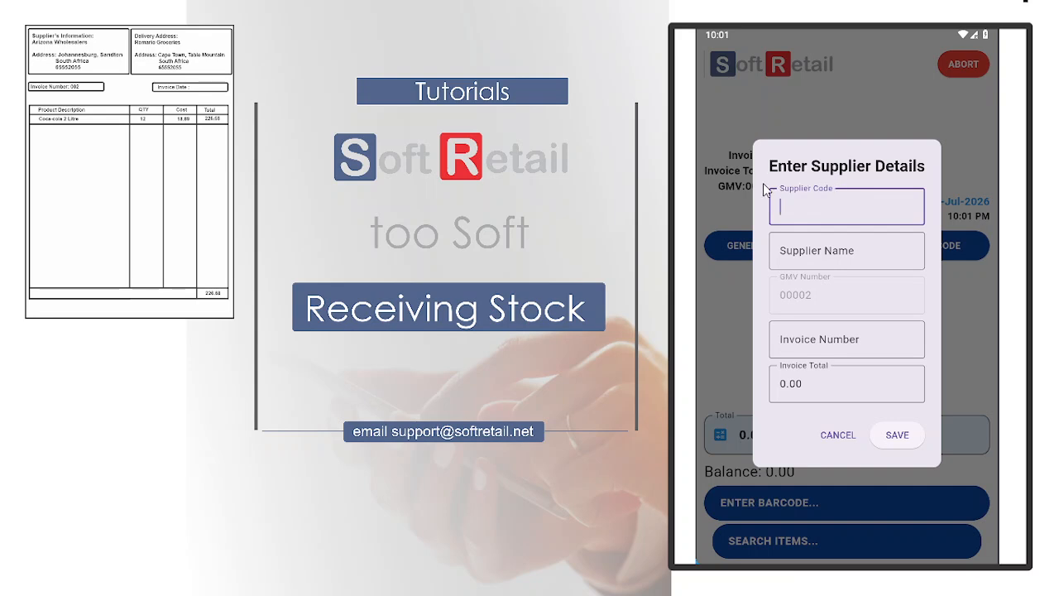
left_click(811, 256)
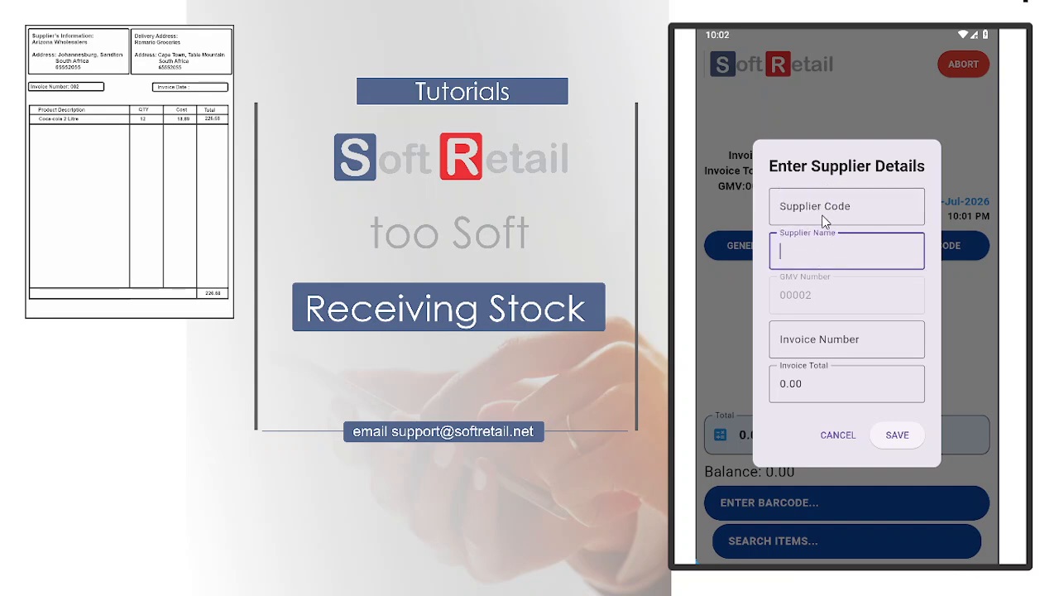